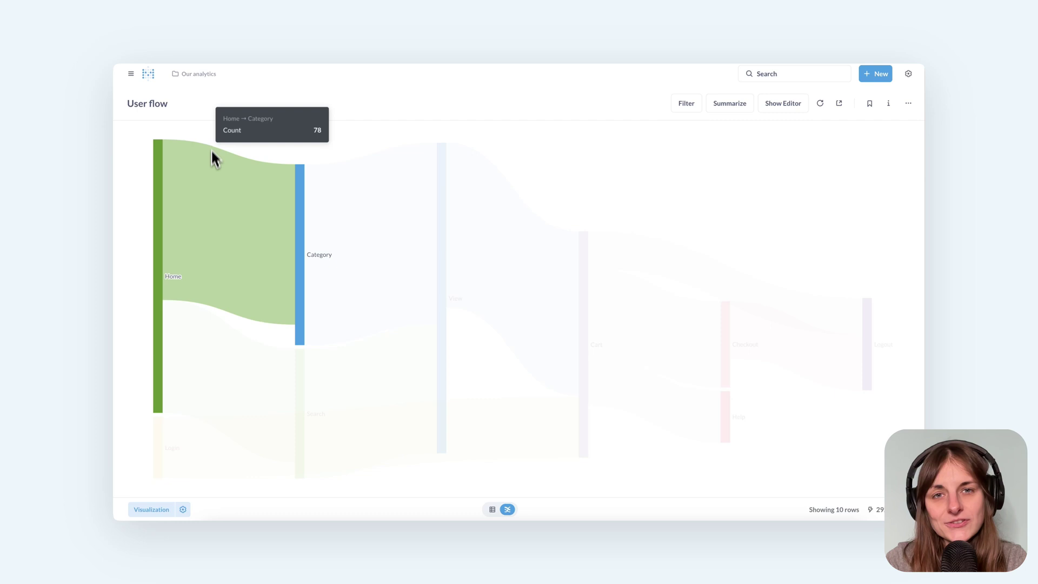
- Read the User flow Sankey link values, then show its Source, Target and Count rows as a table
mouse_move(543, 267)
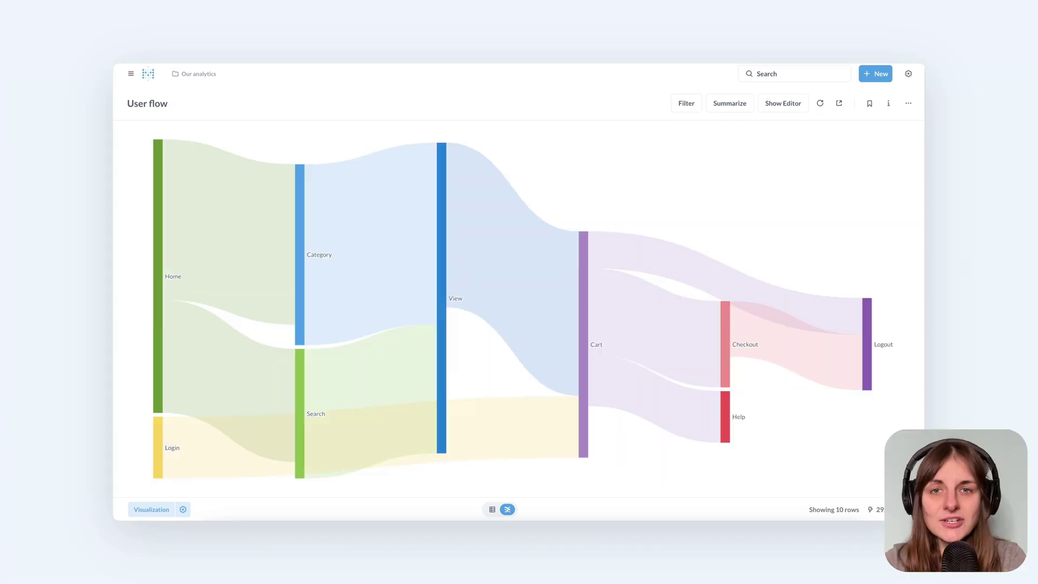
mouse_move(483, 246)
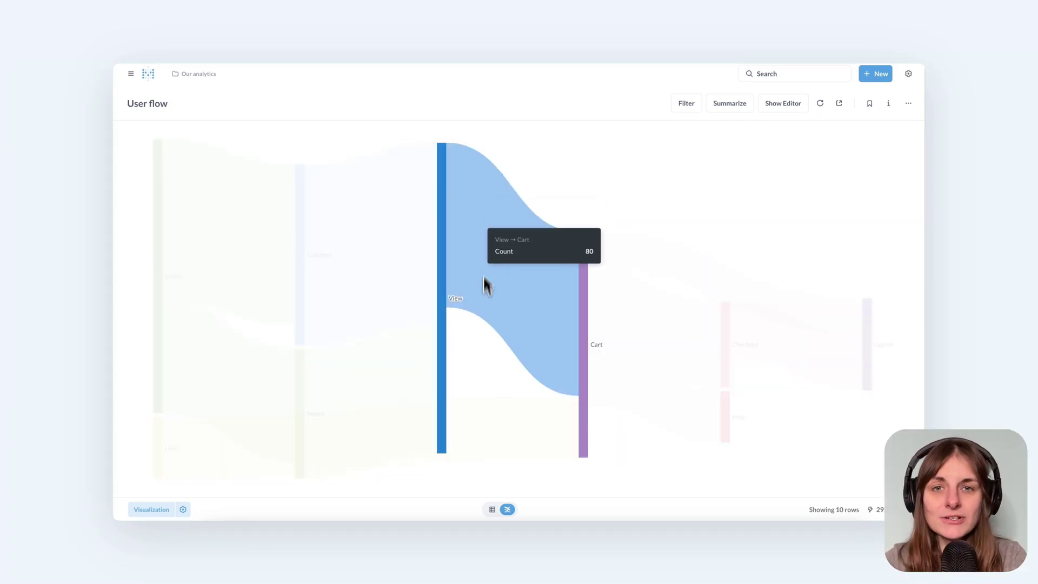
click(496, 510)
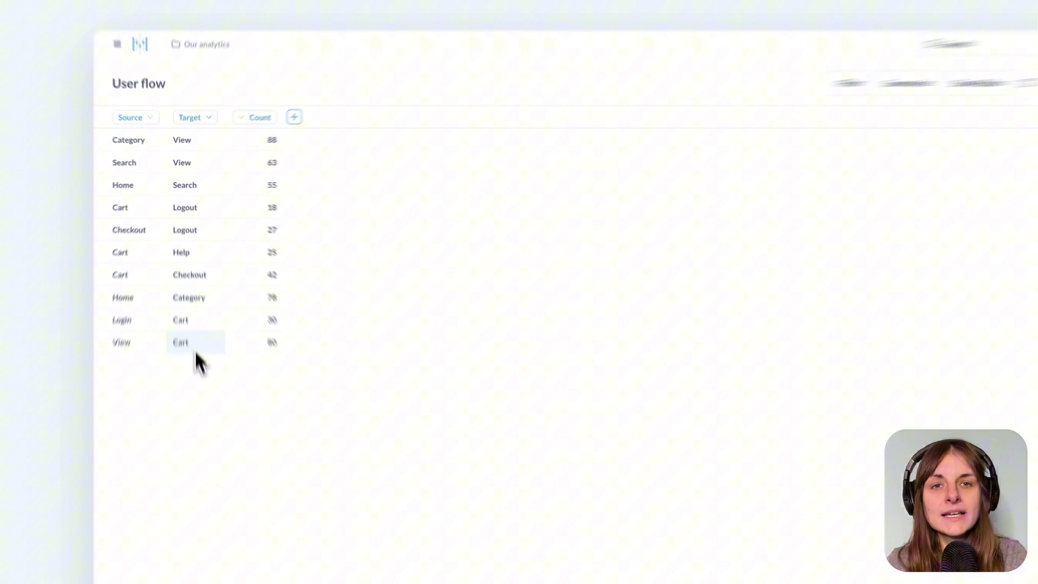
- Switch the User flow question back to its Sankey chart
click(508, 510)
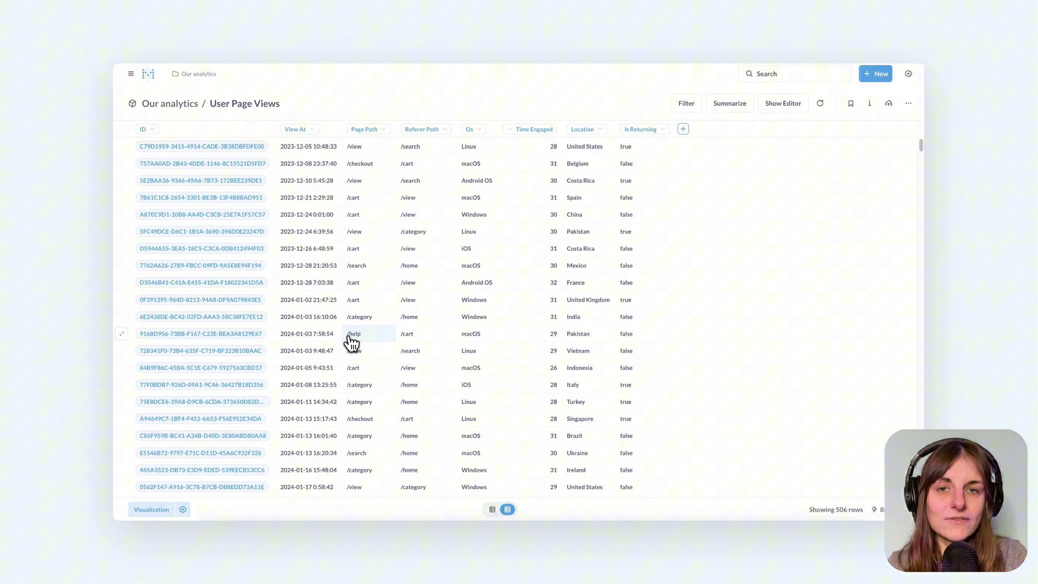
- Summarize User Page Views as Count of rows by Referer Path and Page Path, and visualize it
click(785, 107)
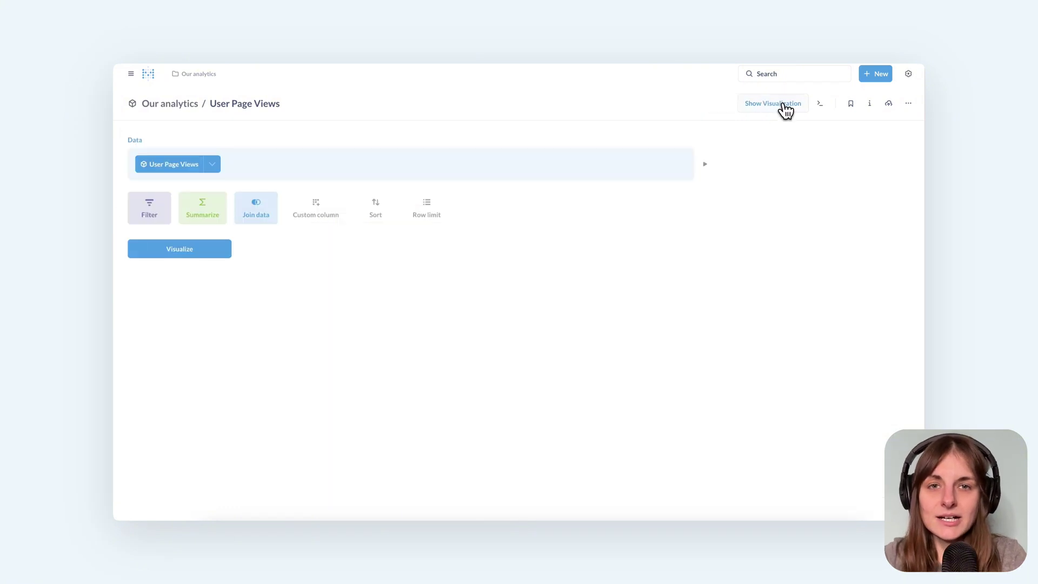
click(208, 207)
click(172, 317)
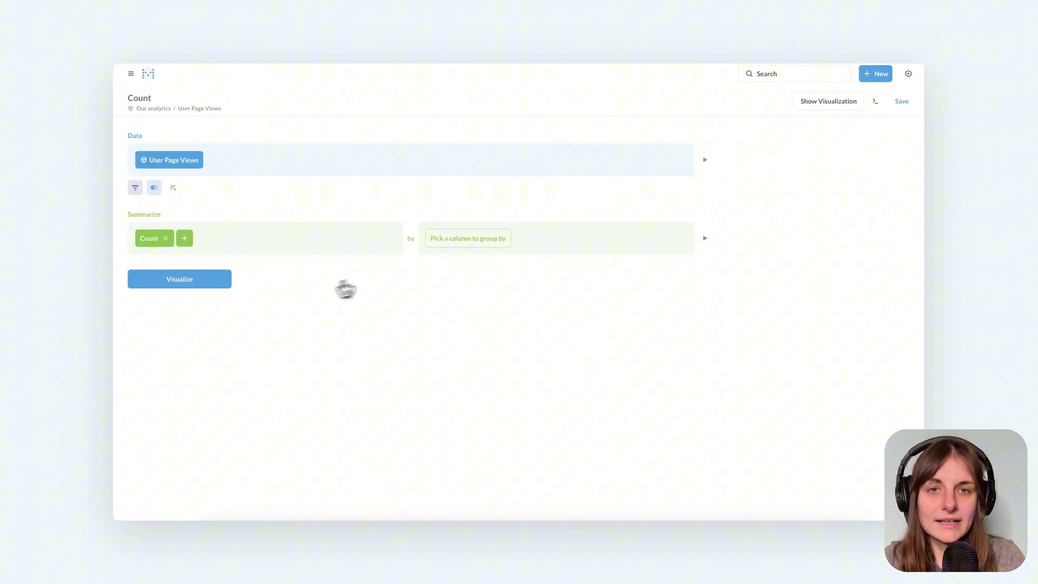
click(453, 240)
click(448, 358)
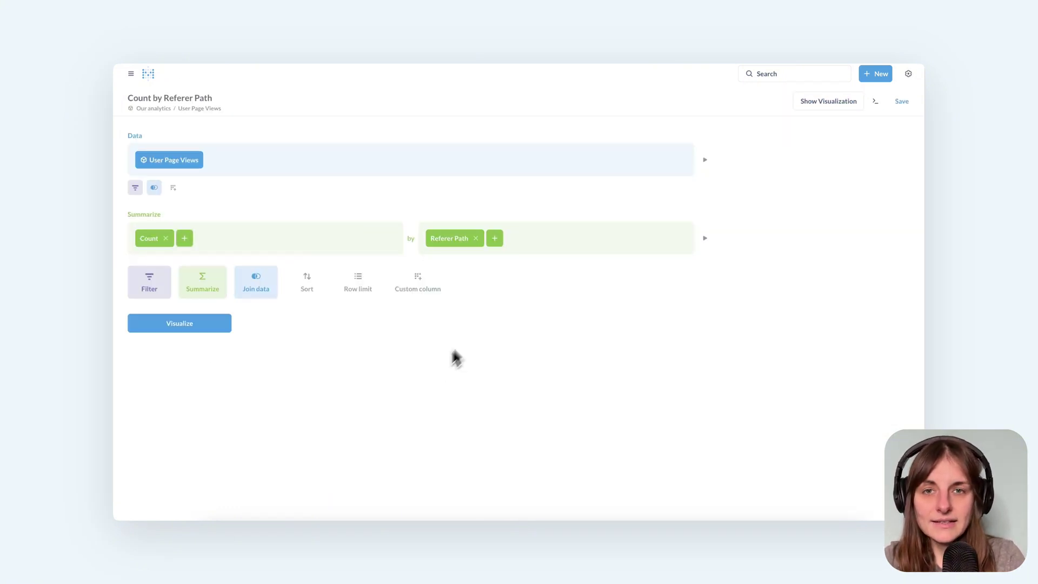
click(494, 238)
click(508, 346)
click(196, 323)
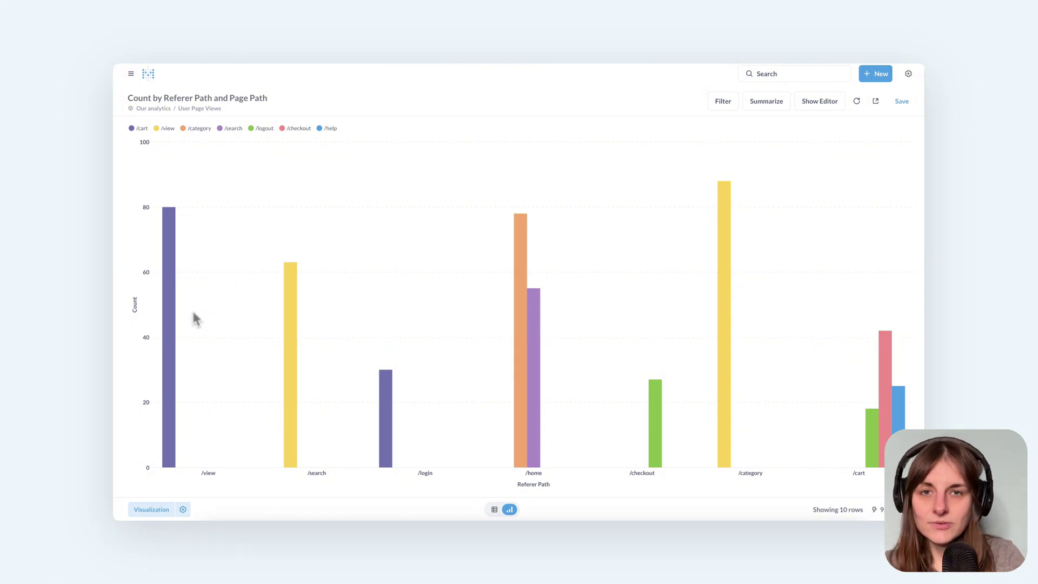
- Turn the count chart into a Sankey, then view its 10 Referer Path, Page Path and Count rows as a table
click(153, 510)
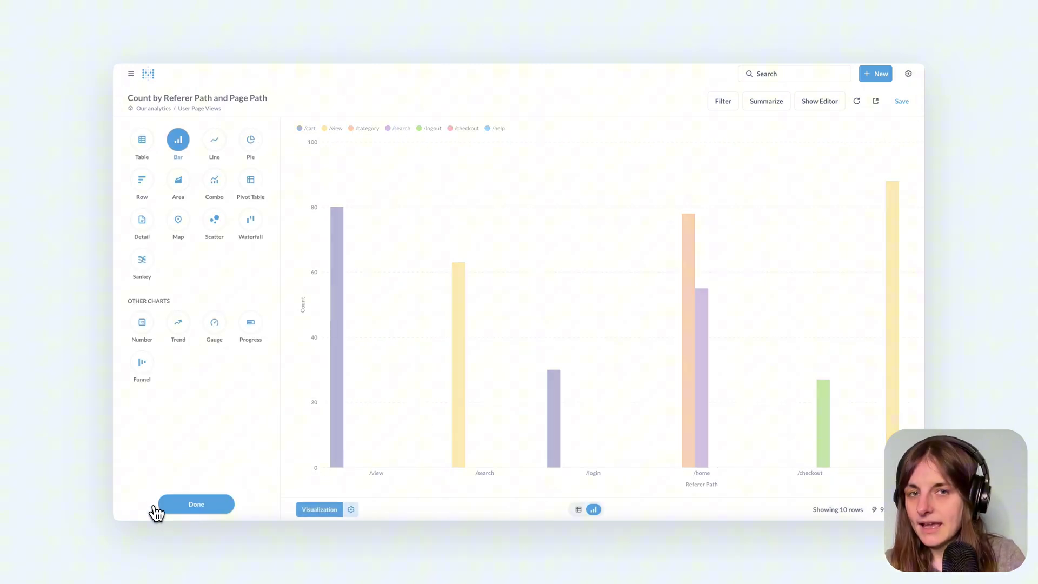
click(149, 264)
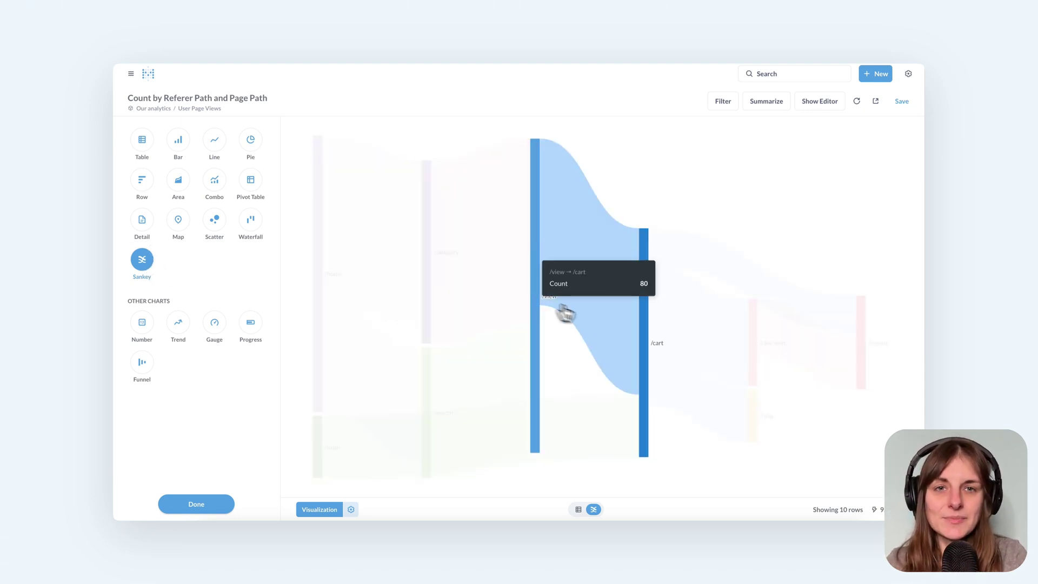
mouse_move(685, 337)
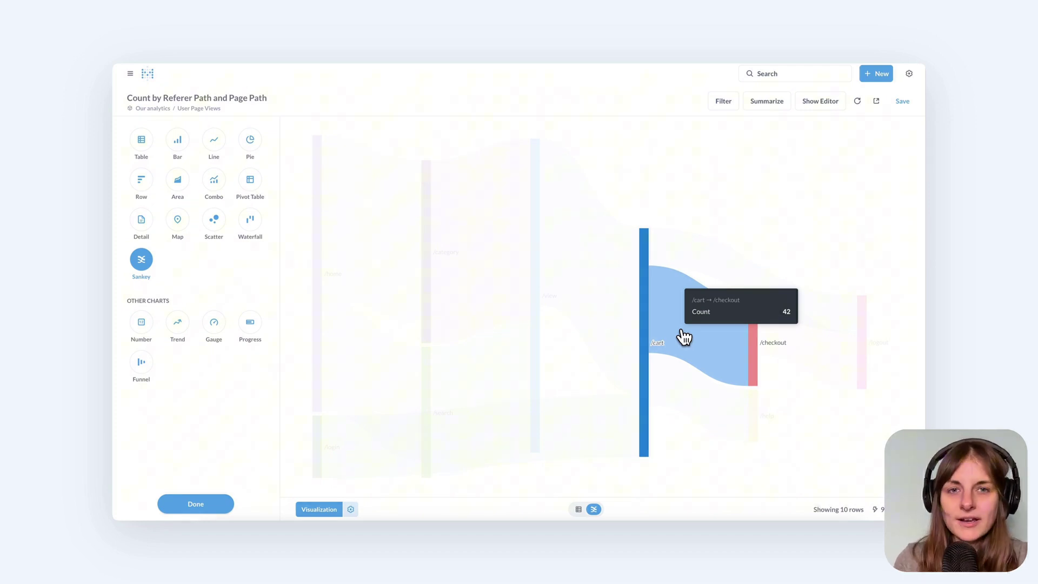
click(578, 509)
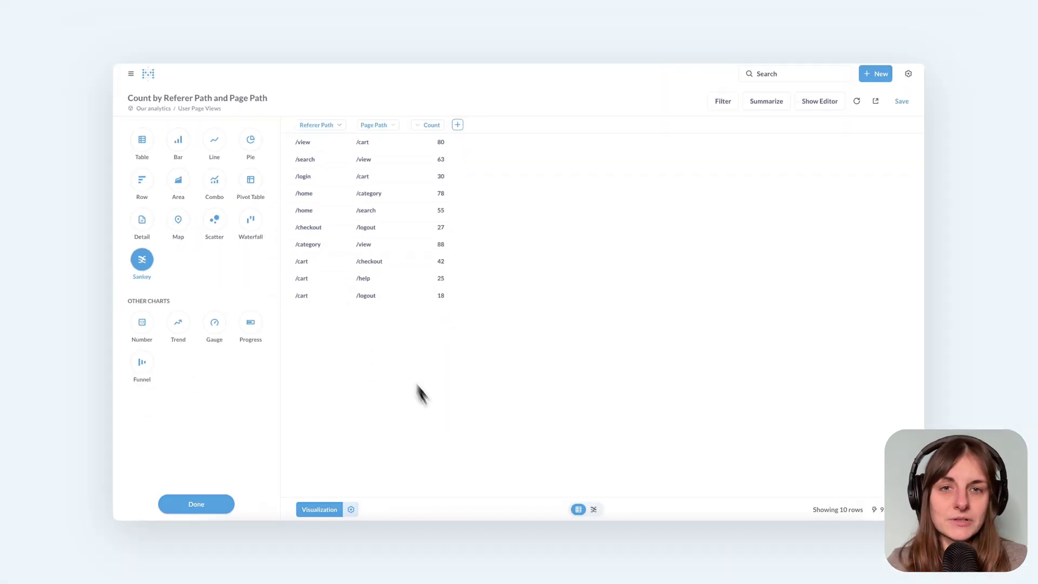
- Return from the table to the Sankey diagram of referer-to-page flows
click(595, 510)
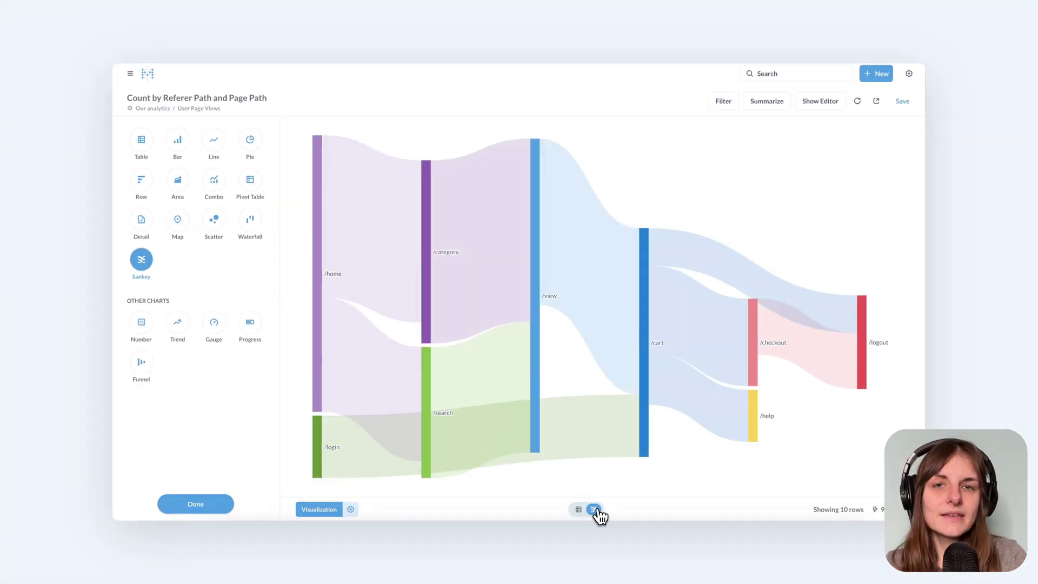
- In the Sankey settings, give the Count value Normal style and a ' visits' suffix
click(349, 511)
click(210, 222)
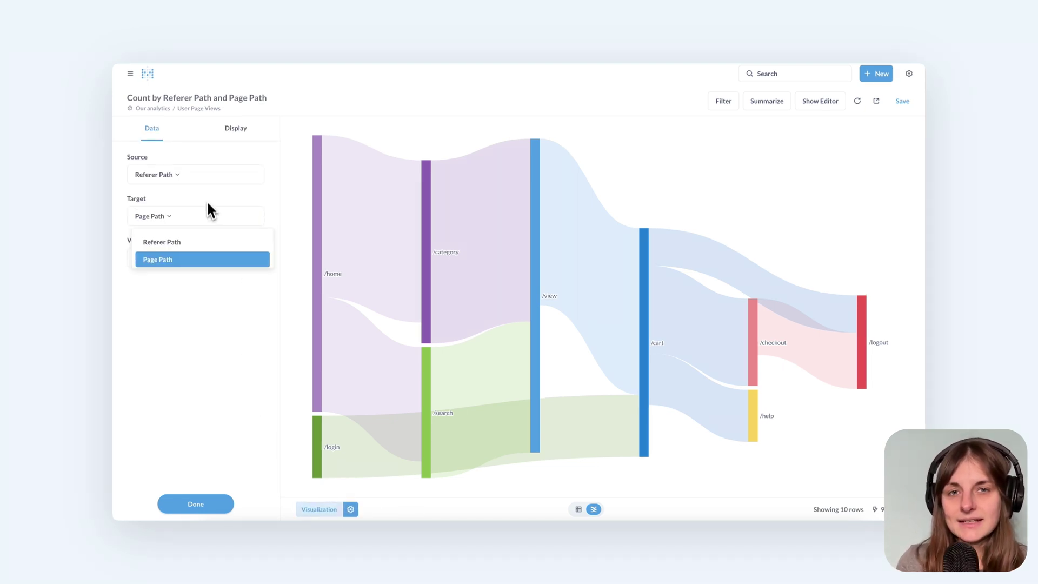
click(208, 200)
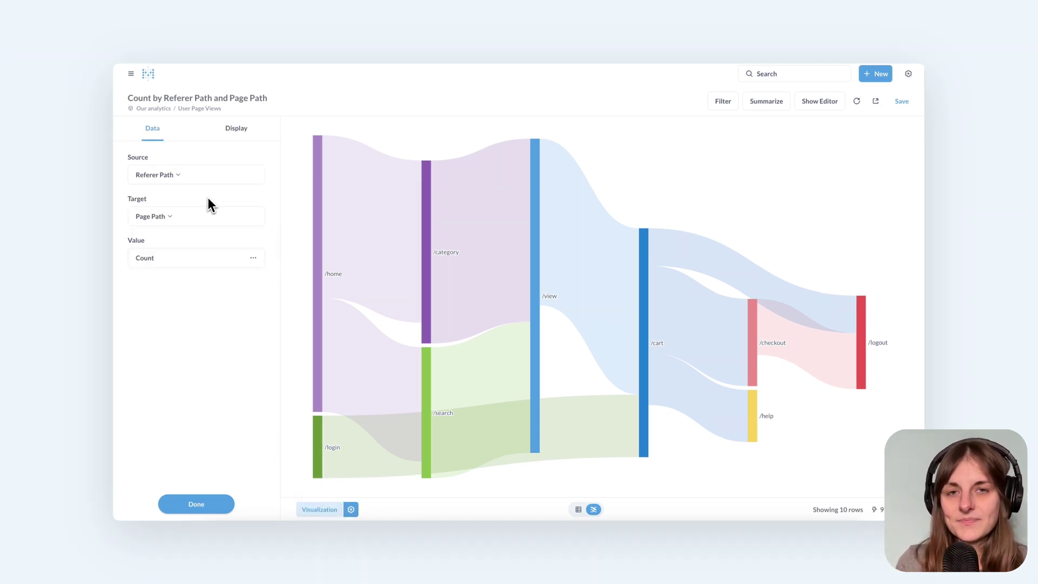
click(253, 259)
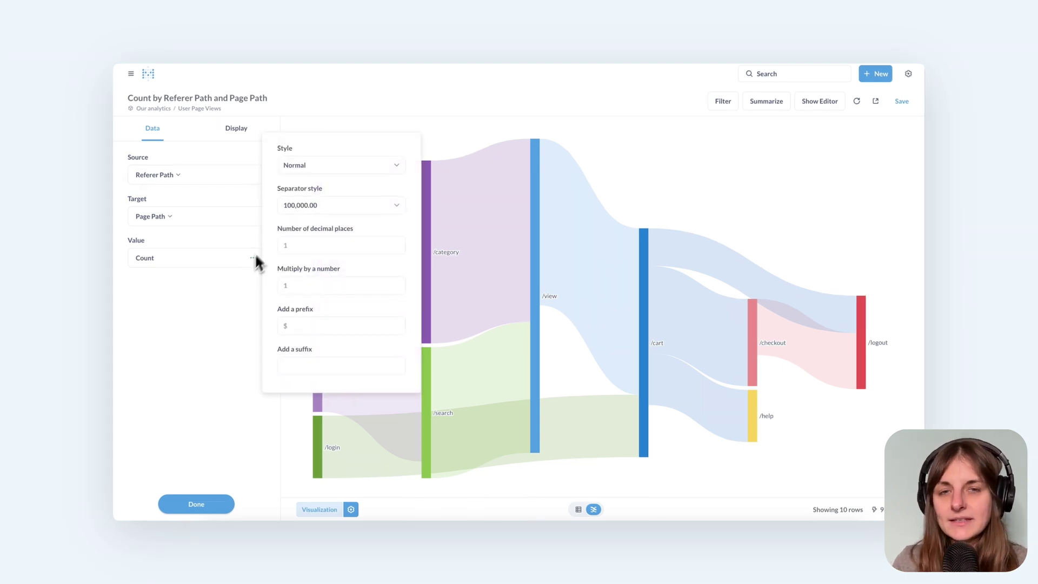
click(334, 173)
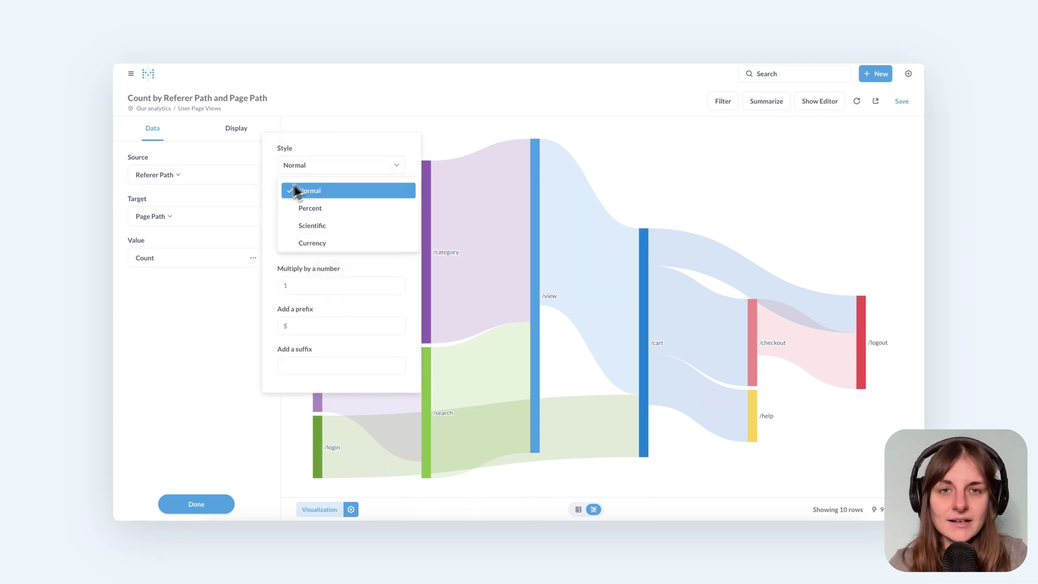
click(269, 226)
click(293, 366)
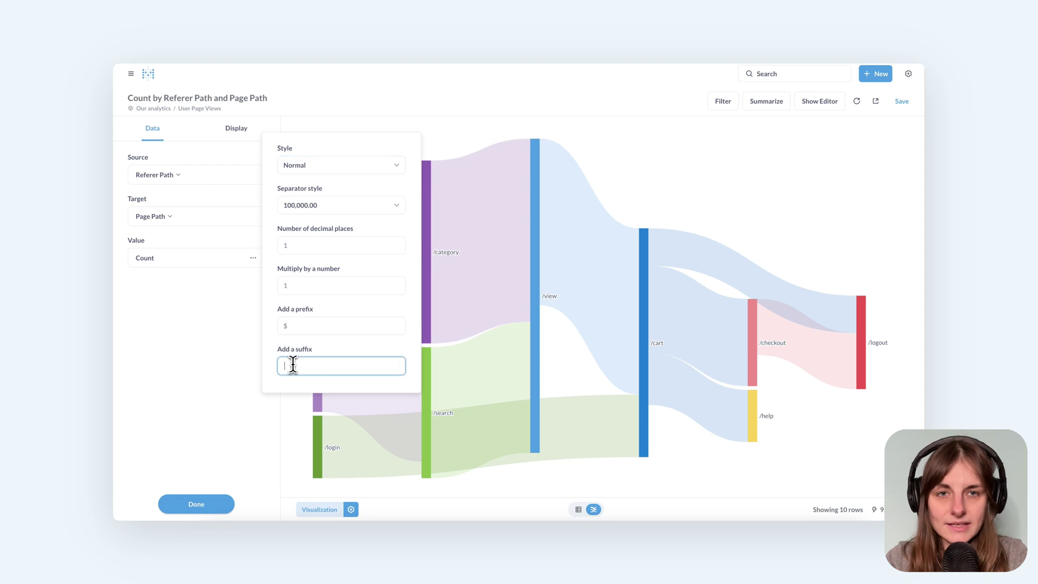
text(visits)
click(189, 372)
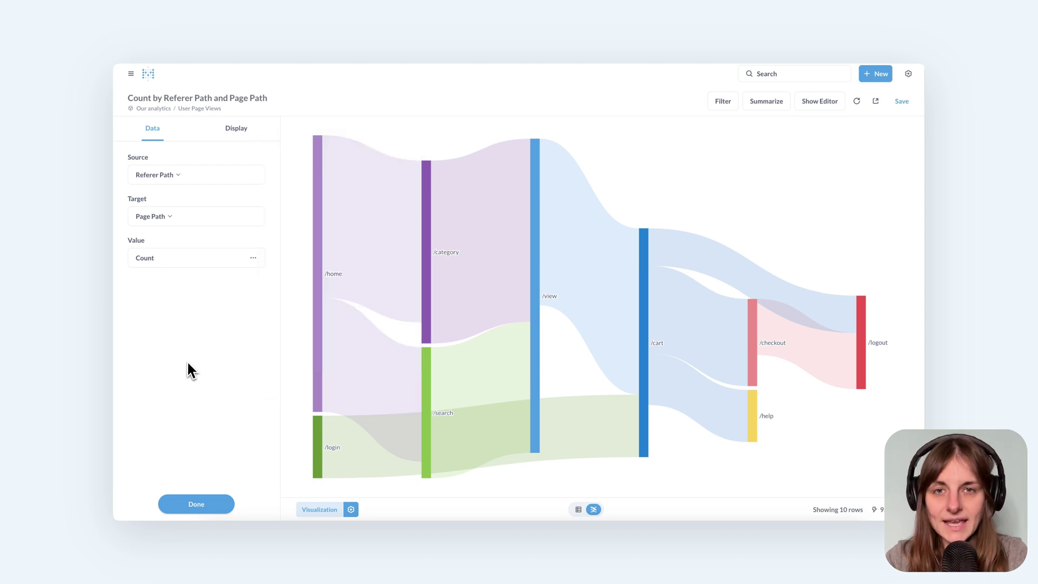
mouse_move(384, 300)
mouse_move(456, 282)
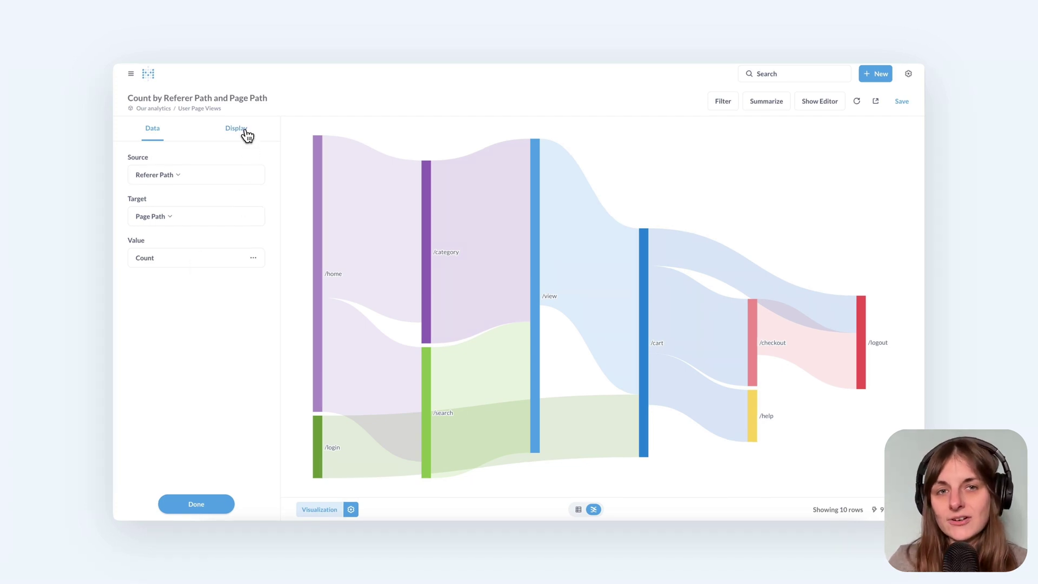
- In Display settings, try Target edge color, then set the Sankey edge color to Gray
click(247, 135)
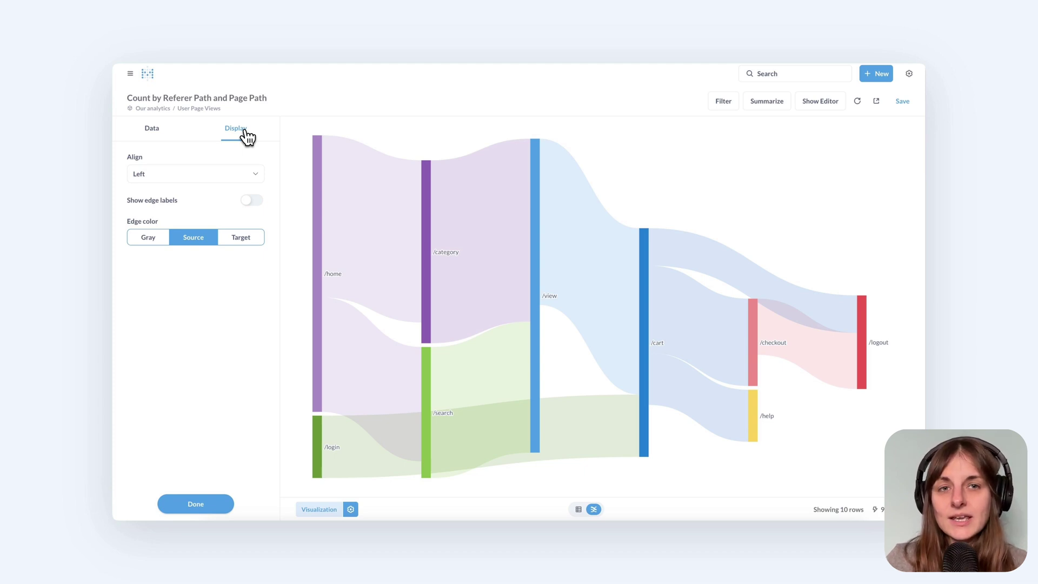
mouse_move(524, 181)
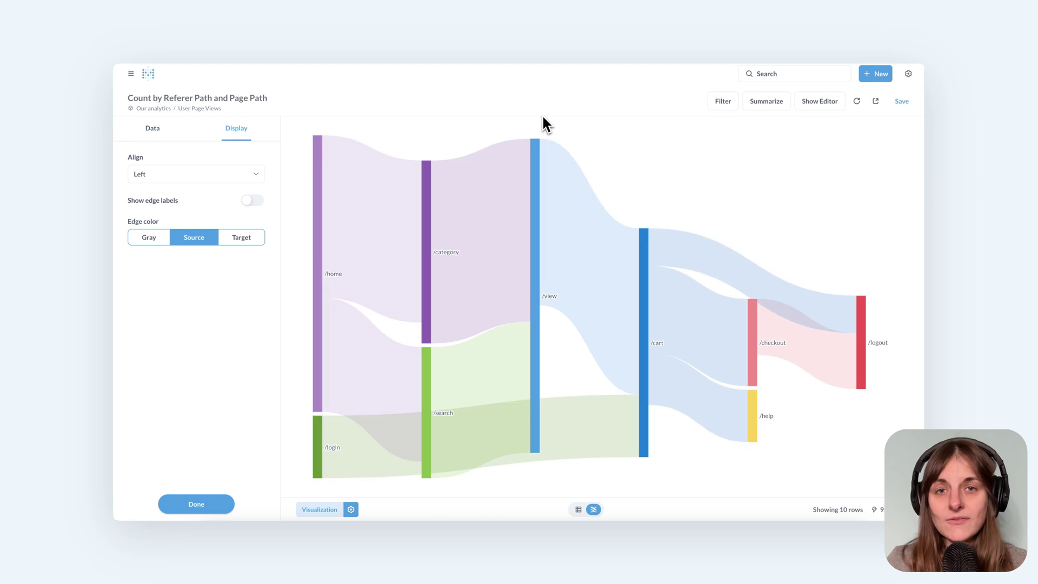
click(242, 241)
mouse_move(316, 226)
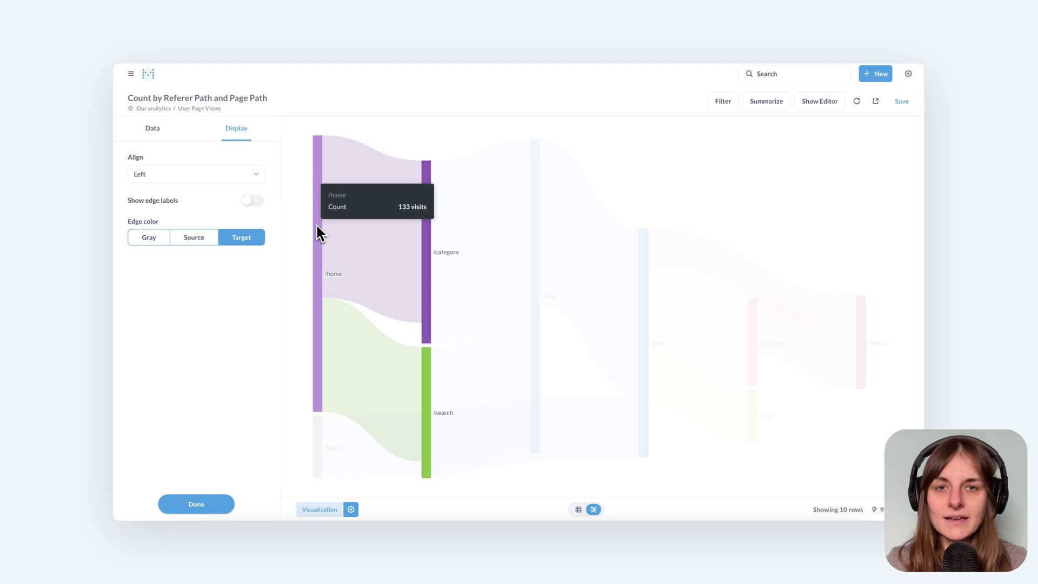
click(152, 240)
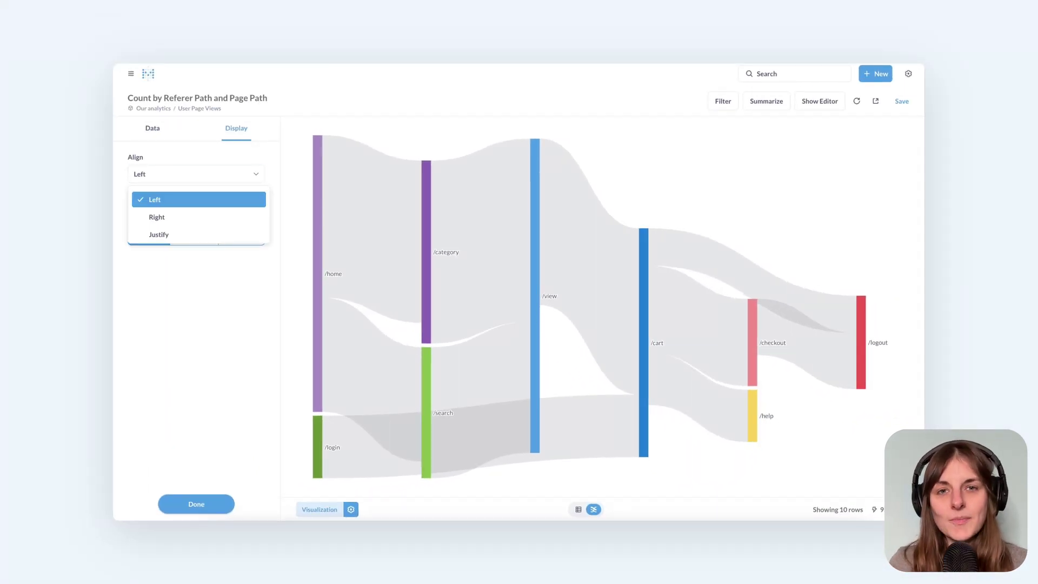
- Try Right alignment, then set the Sankey's Align option to Justify
click(161, 221)
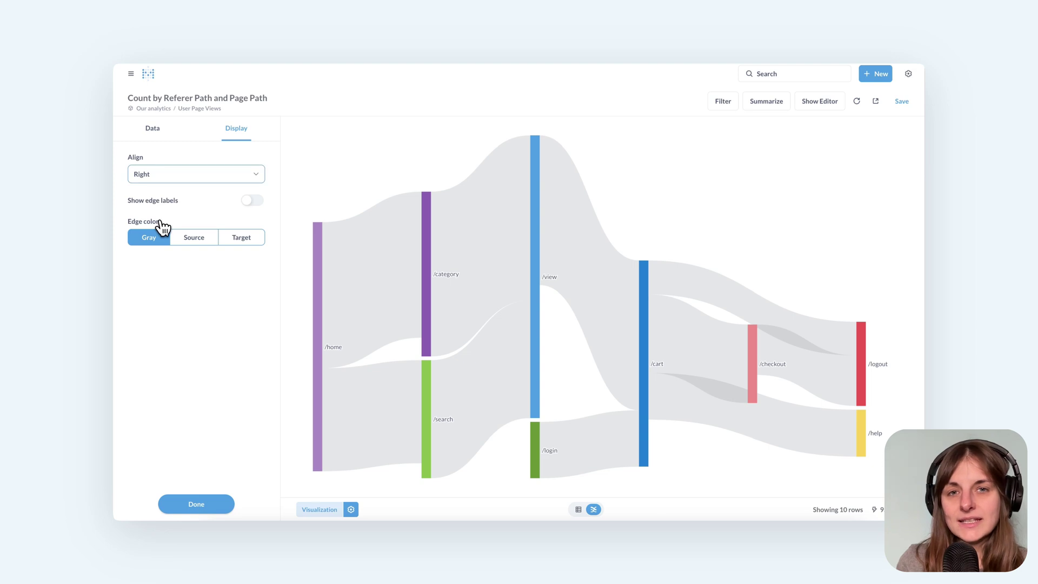
mouse_move(534, 468)
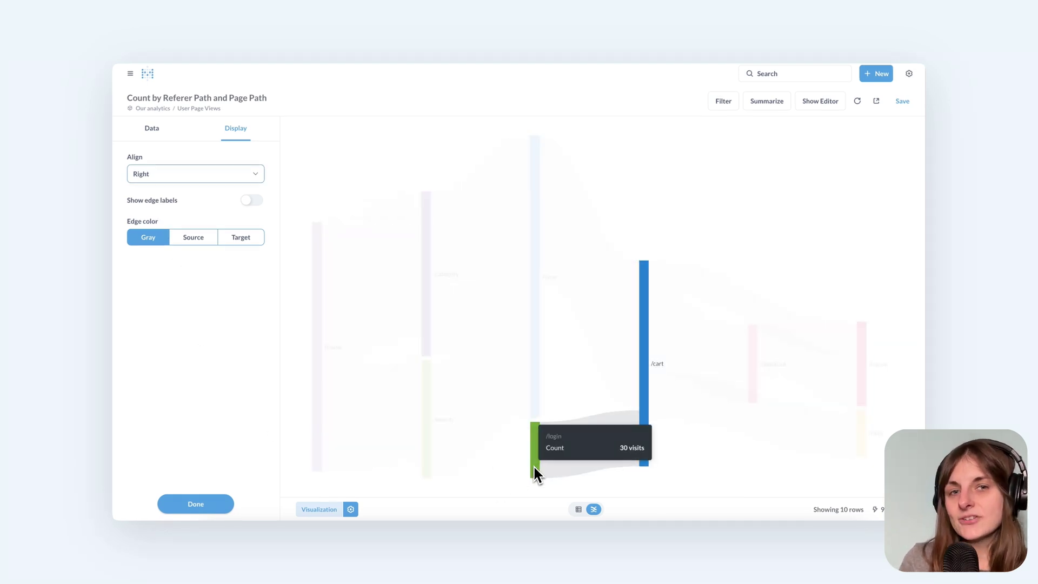
click(186, 178)
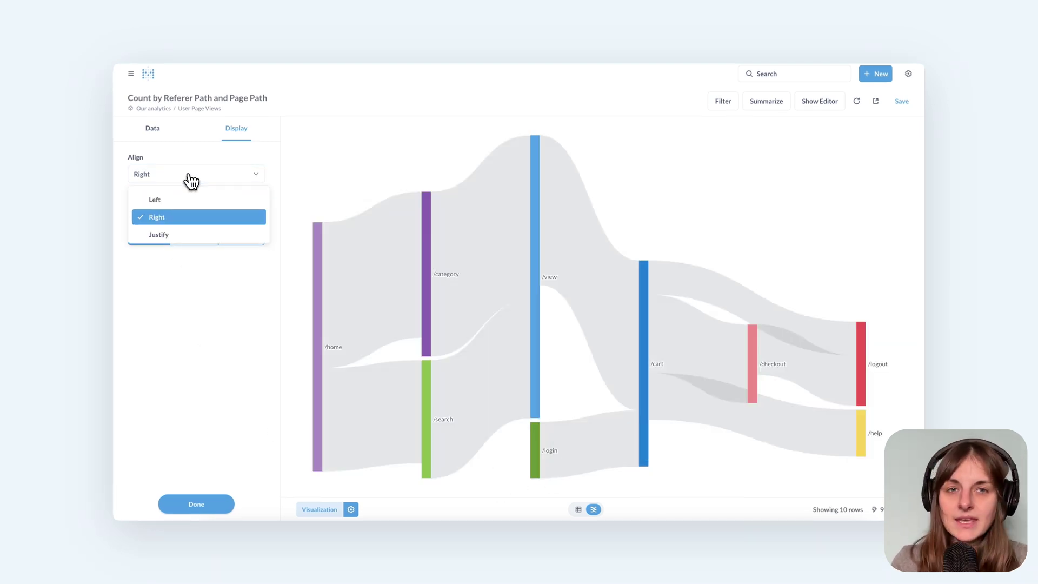
click(171, 234)
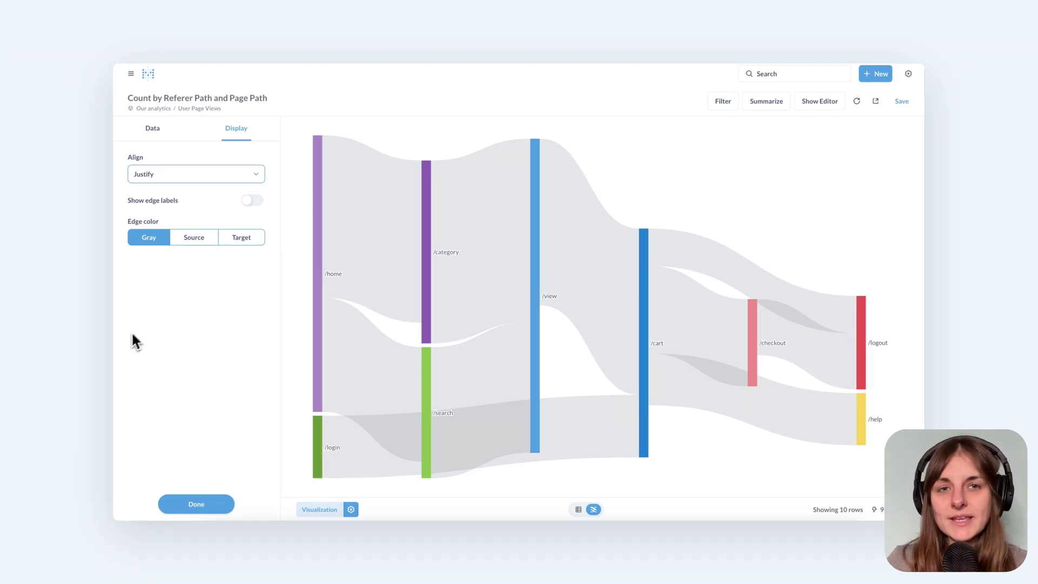
- Turn on Show edge labels so each flow displays counts like 78 visits
click(255, 202)
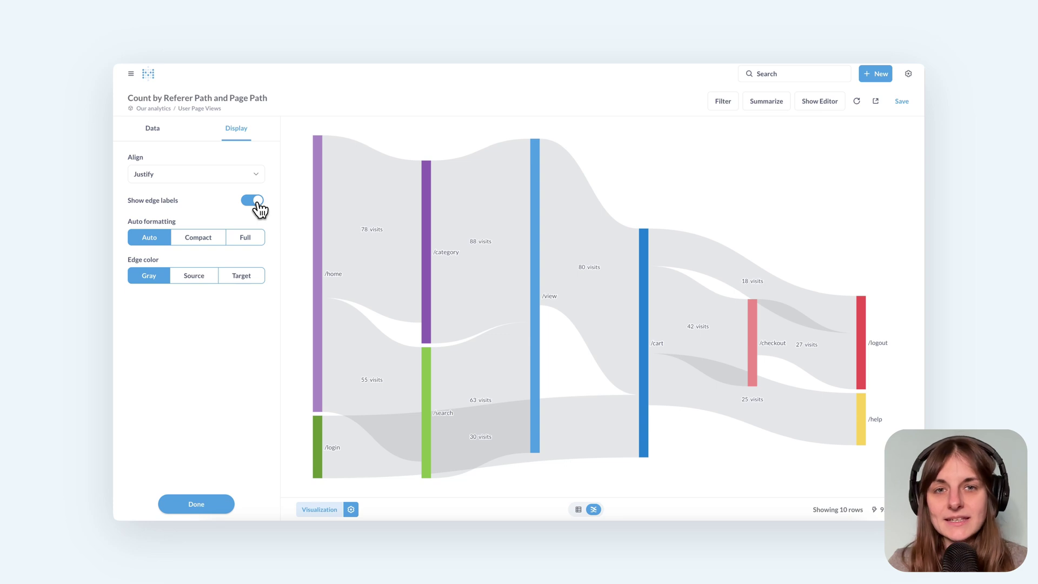